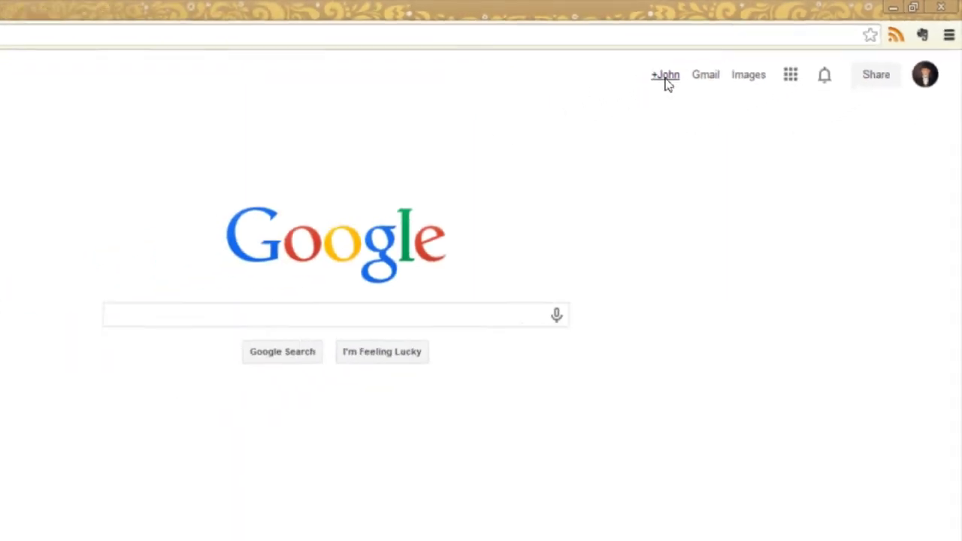
Step: Search Google+ for the Tarleton State instructor by name and pick her profile suggestion
left_click(506, 116)
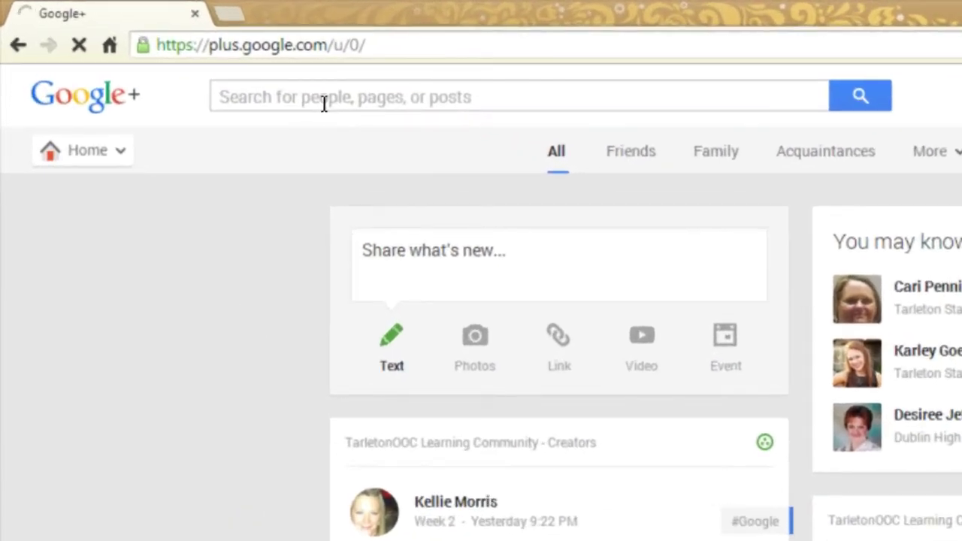
left_click(331, 102)
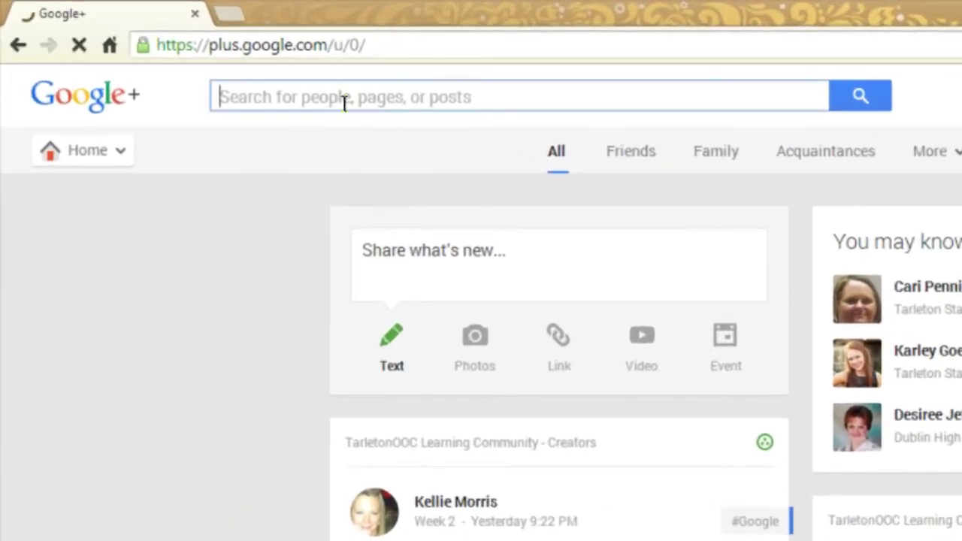
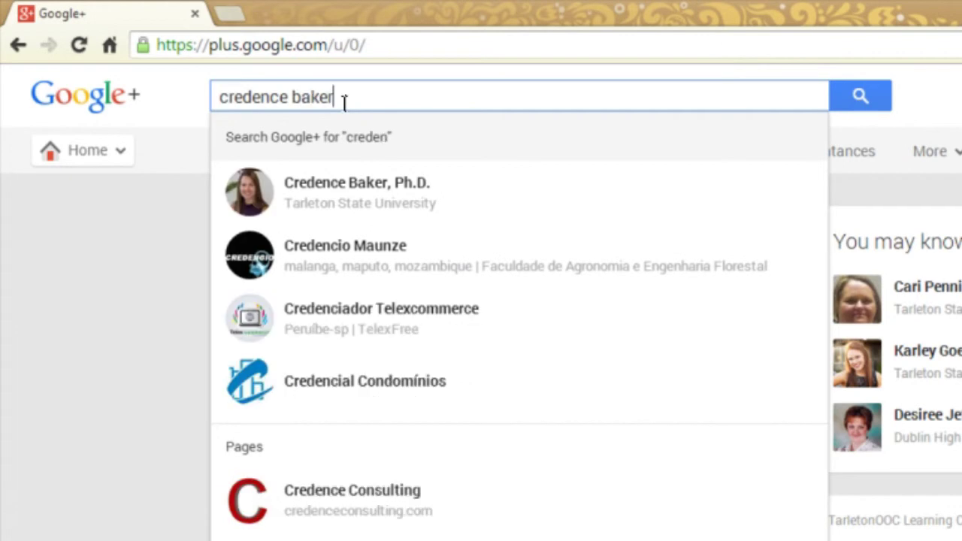
left_click(356, 197)
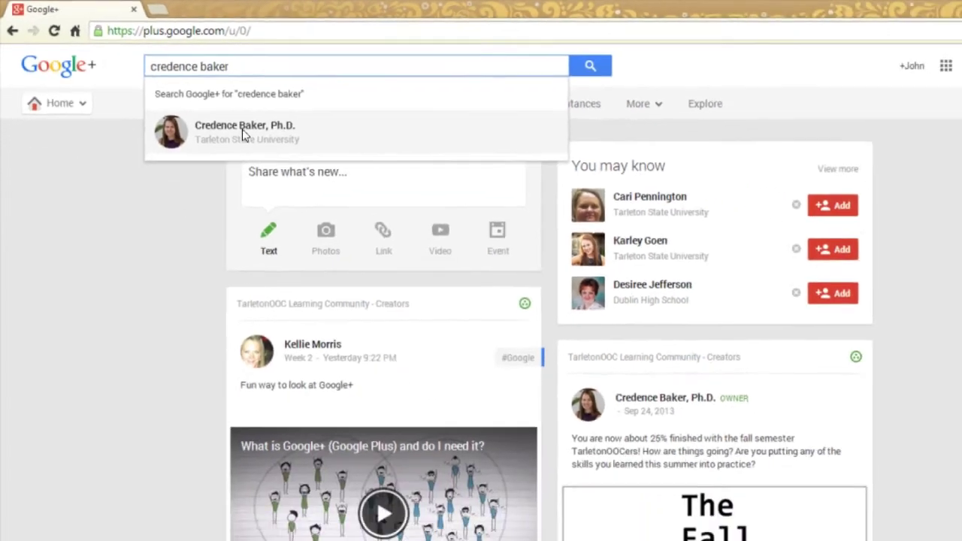
Step: Add the instructor to the #TarletonOOC14 circle from her profile page
left_click(242, 133)
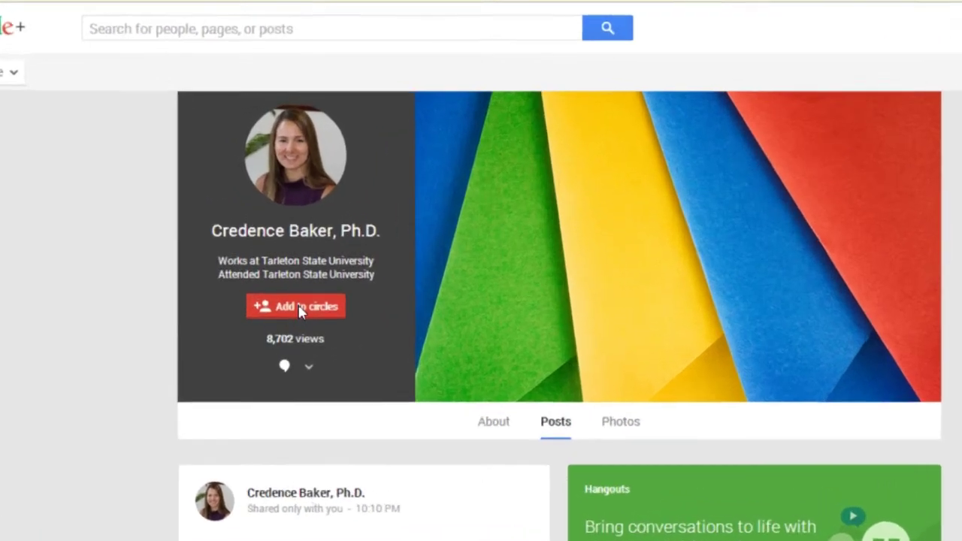
left_click(284, 263)
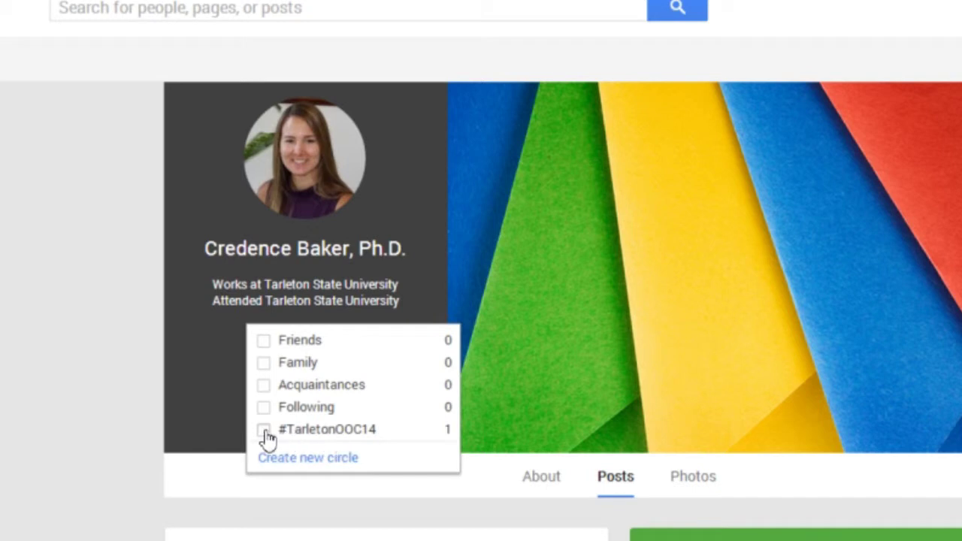
left_click(269, 434)
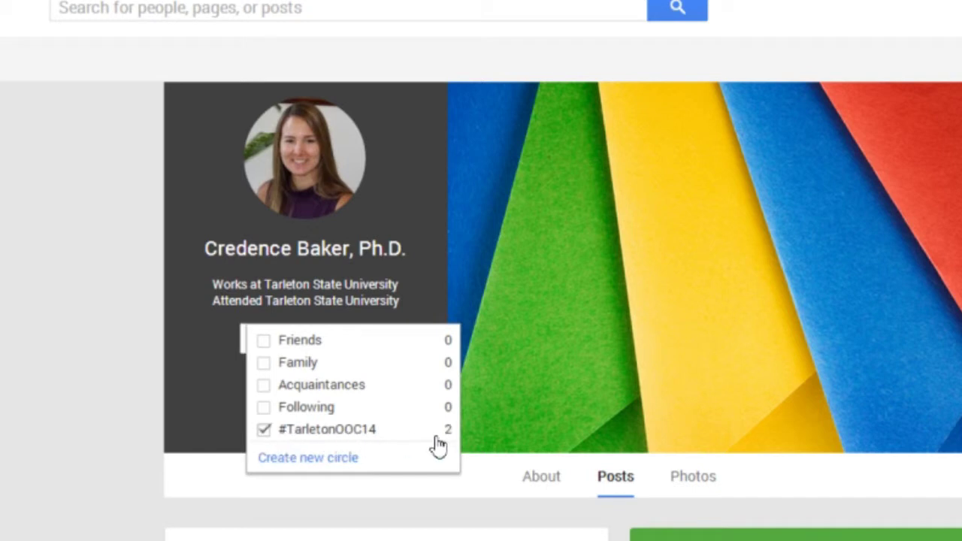
mouse_move(315, 339)
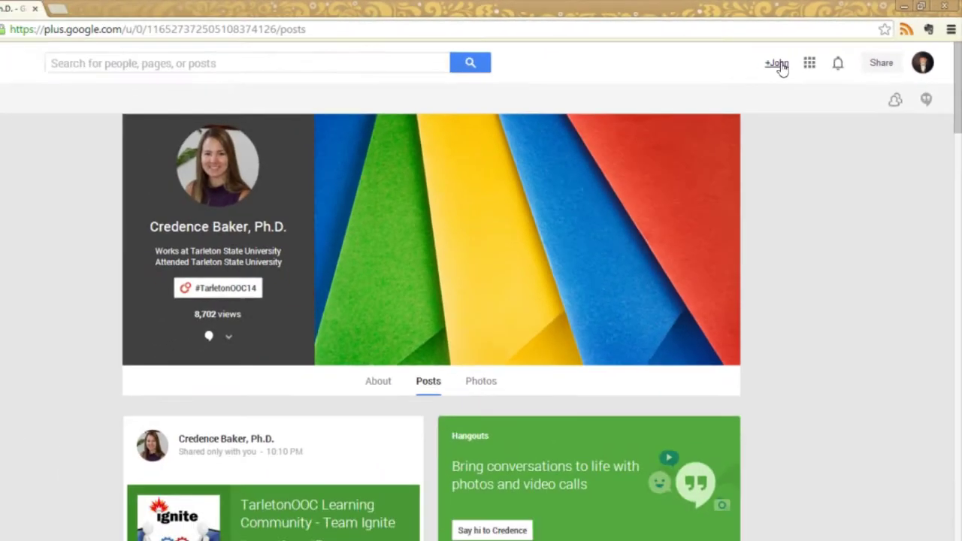
Step: Go to Communities and open the pending TarletonOOC Learning Community - Team Ignite invitation
left_click(778, 65)
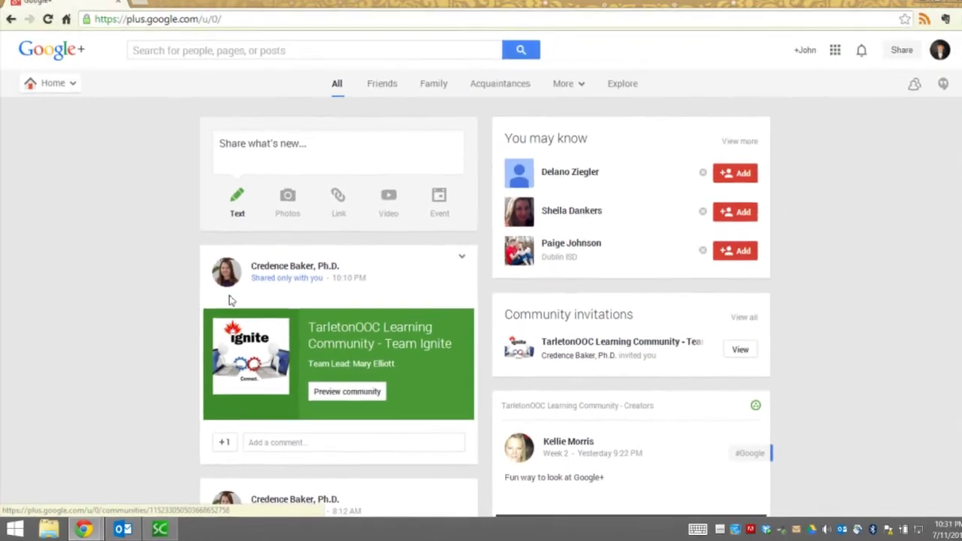
mouse_move(51, 82)
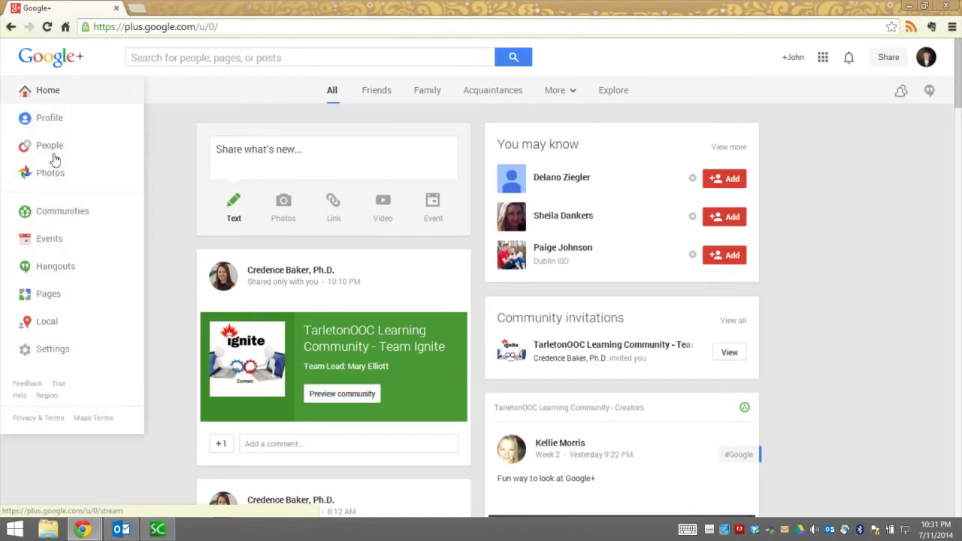
left_click(62, 212)
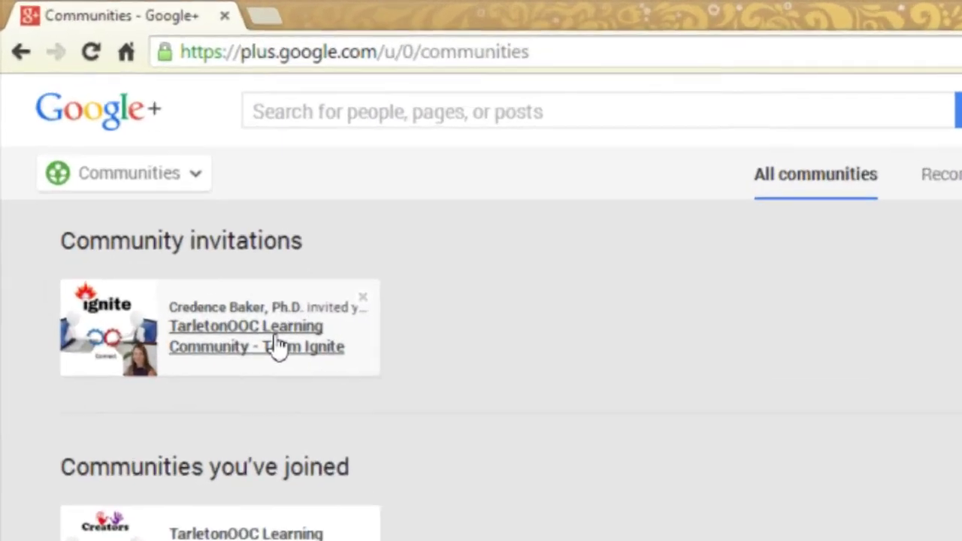
left_click(189, 242)
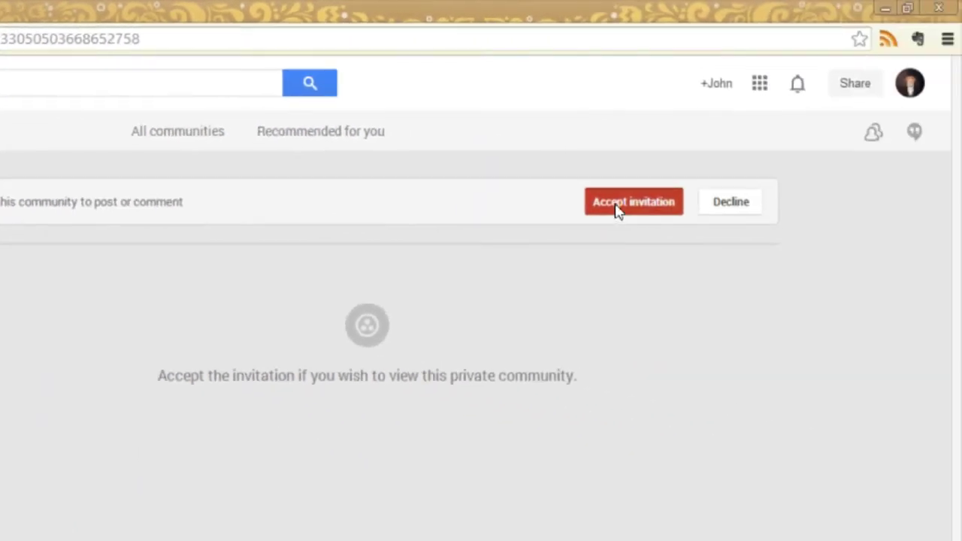
Step: Accept the Team Ignite invitation and expand the owner's welcome post to read the Week 2 prompts
left_click(615, 209)
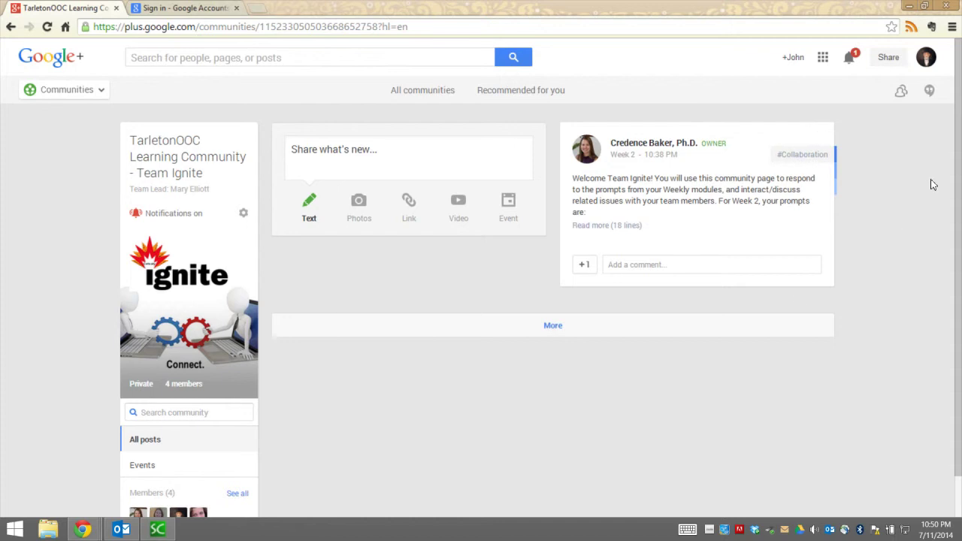
left_click(917, 233)
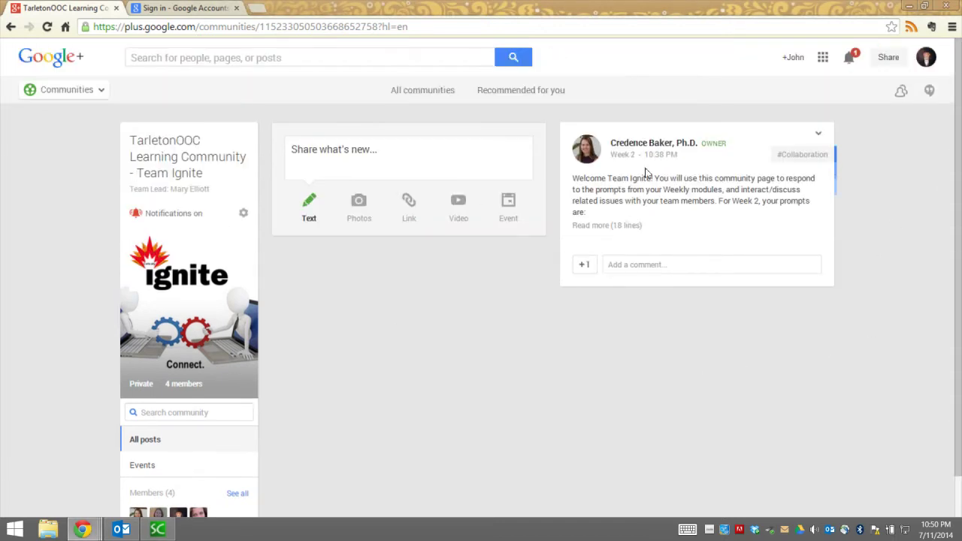
left_click(609, 228)
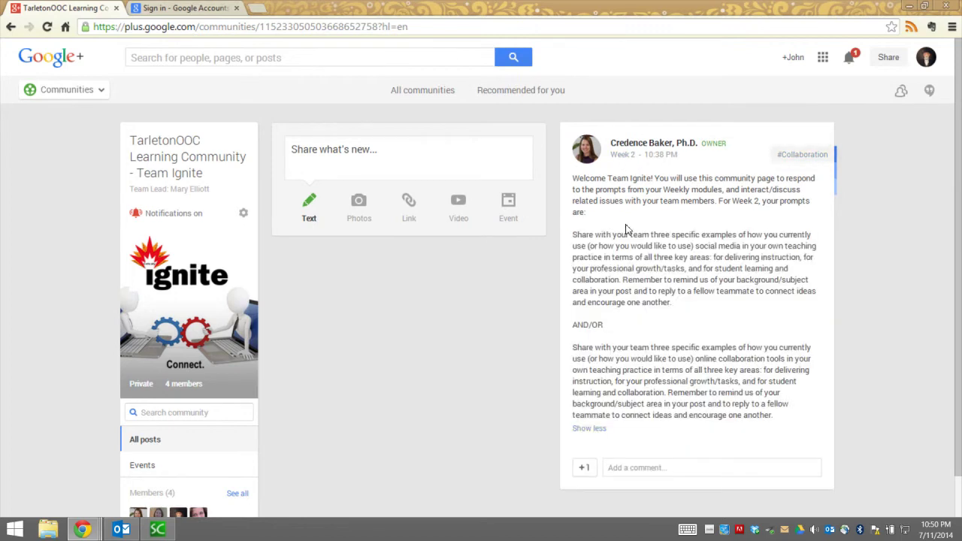
left_click_drag(576, 237, 777, 414)
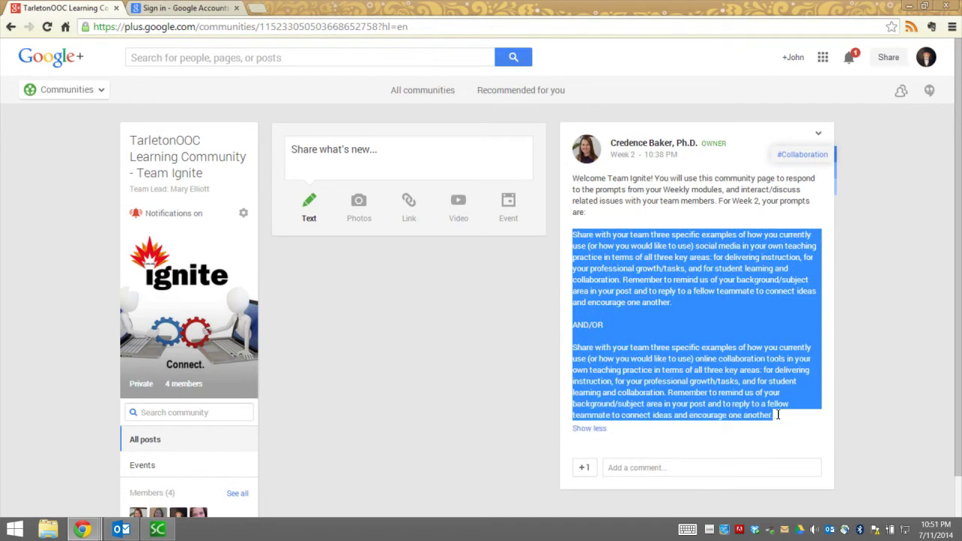
left_click(737, 391)
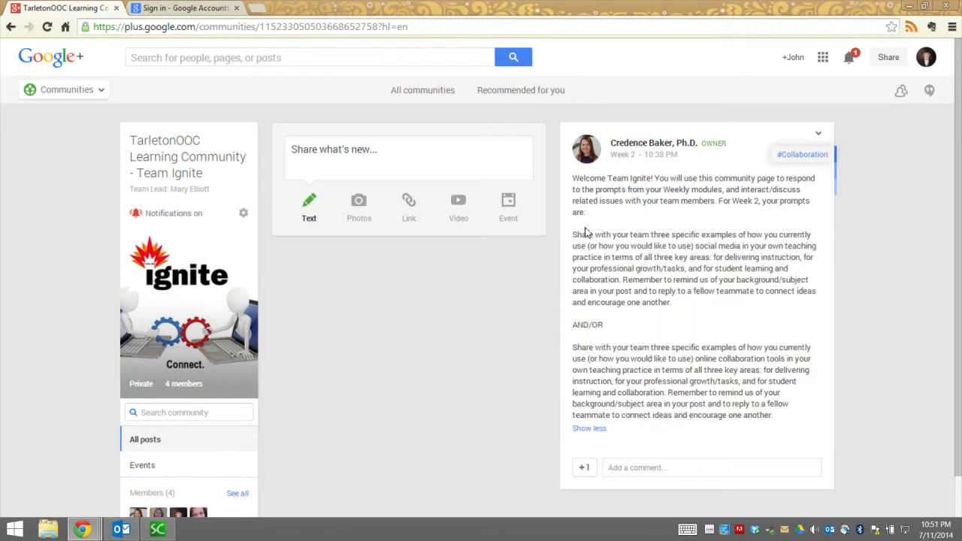
Step: Start a community post and attach the BeveledT_shadow image from the computer
left_click(303, 151)
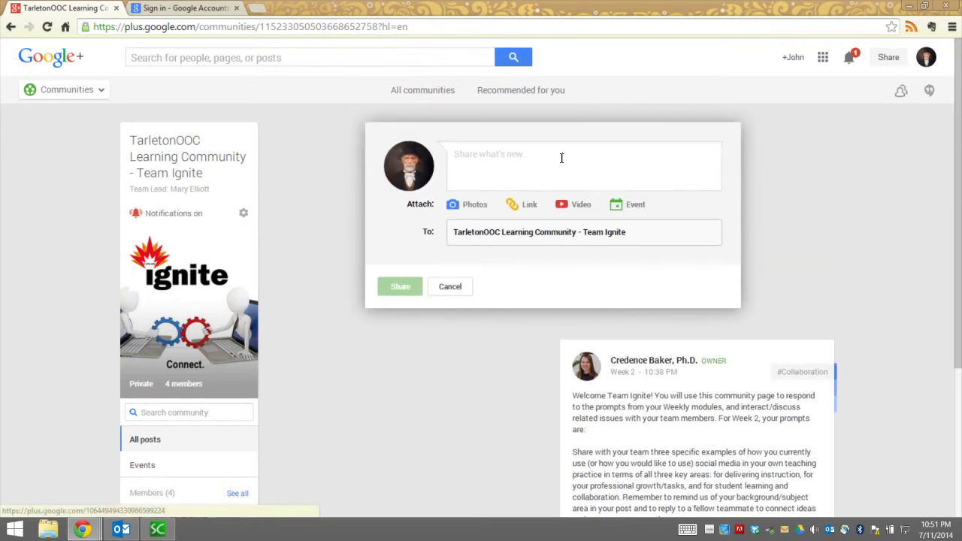
type("Type in your response here.")
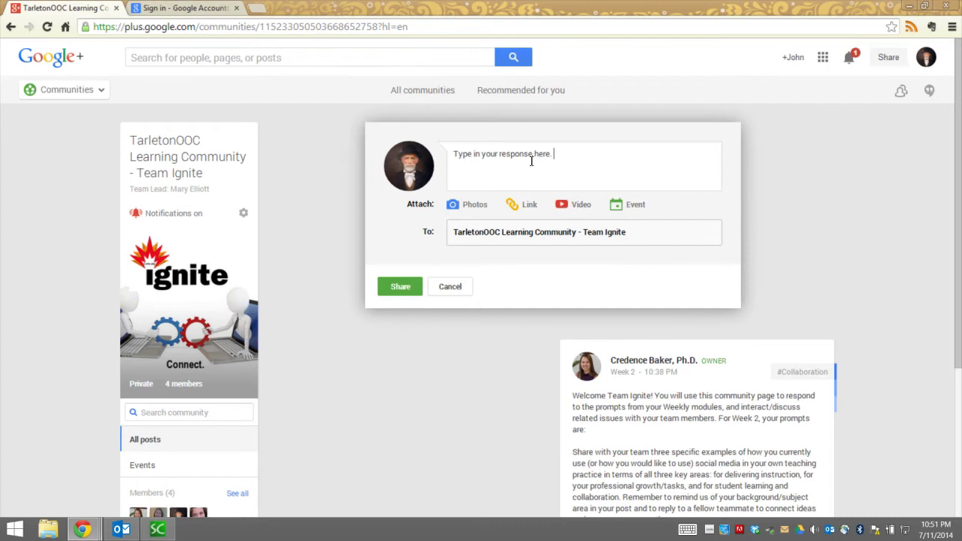
left_click(481, 210)
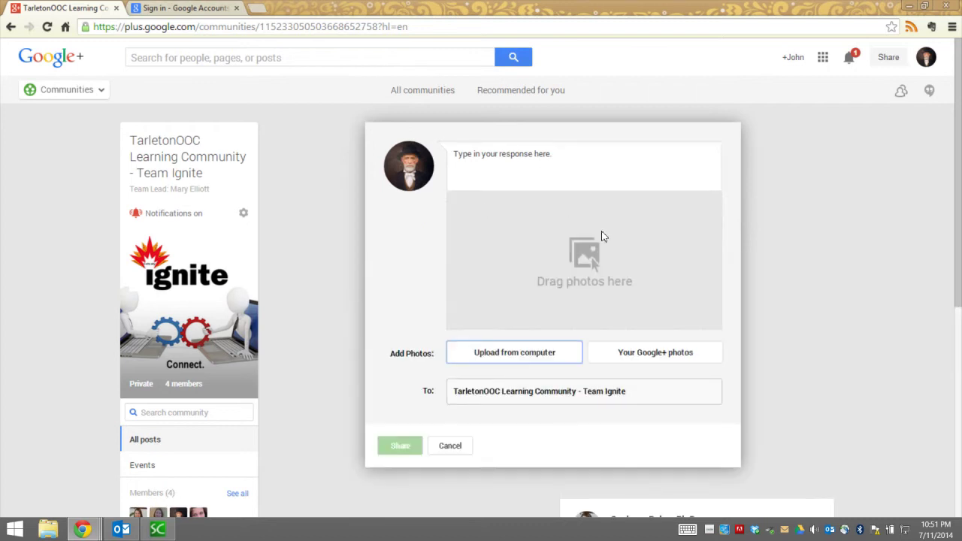
left_click(527, 353)
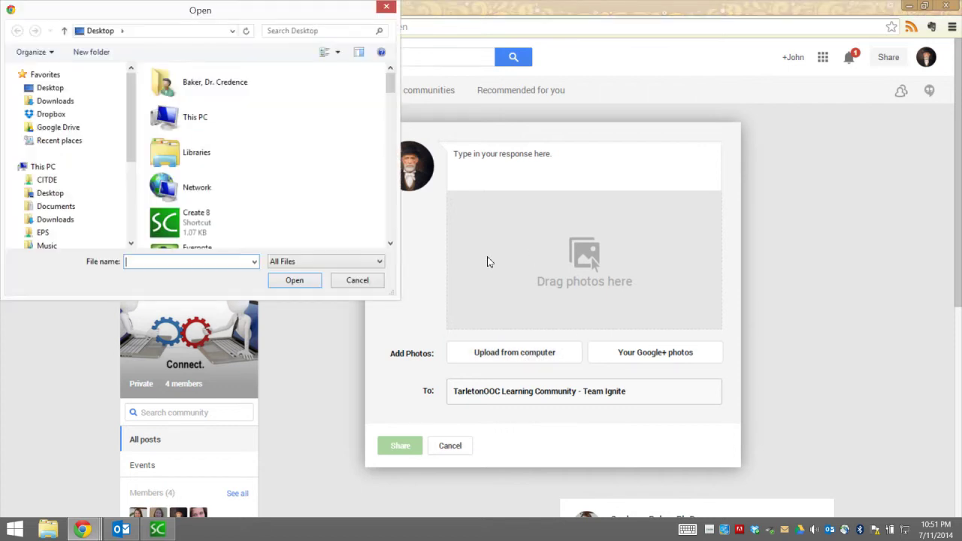
left_click_drag(390, 84, 389, 146)
left_click(225, 128)
left_click(303, 286)
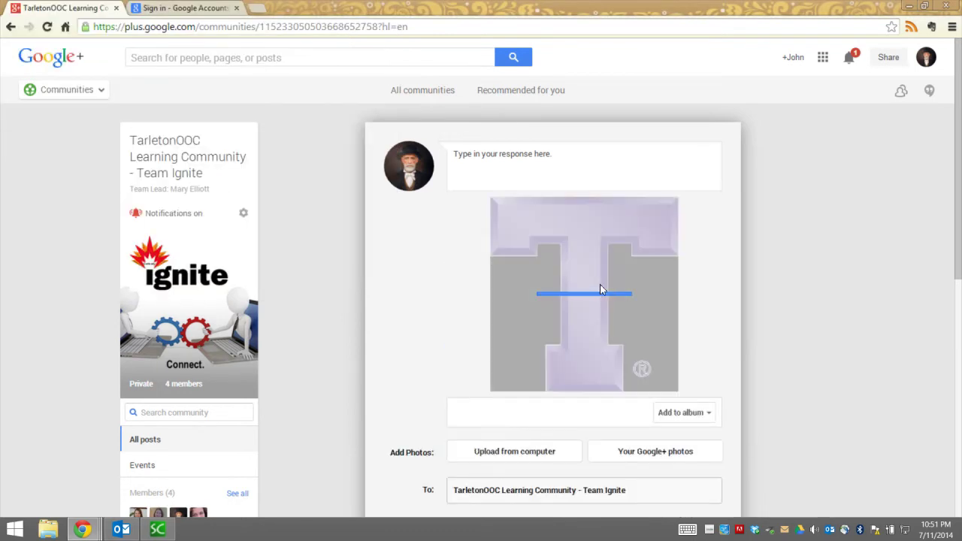
Step: Finish the response text ending with 'here.' and share the post to Team Ignite
scroll(616, 350, "down", 3)
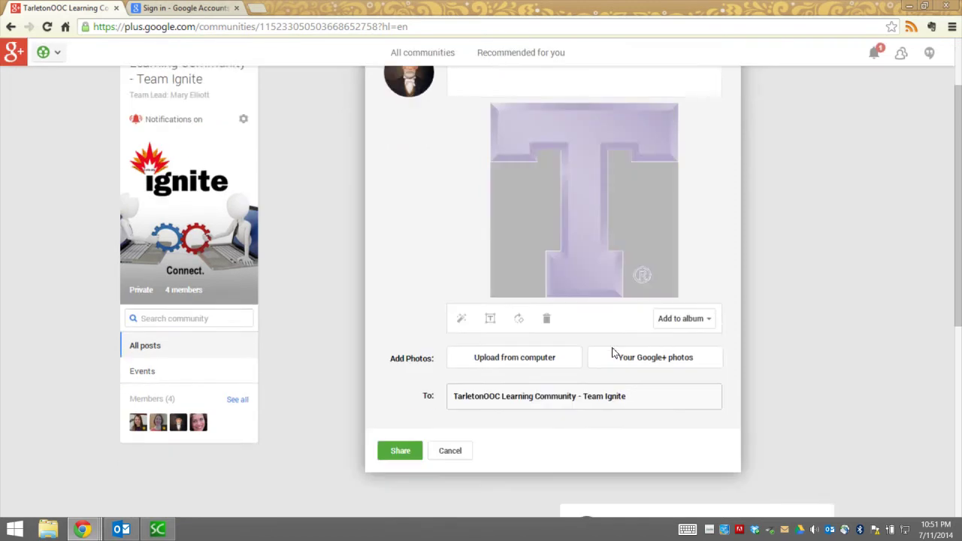
scroll(537, 272, "up", 3)
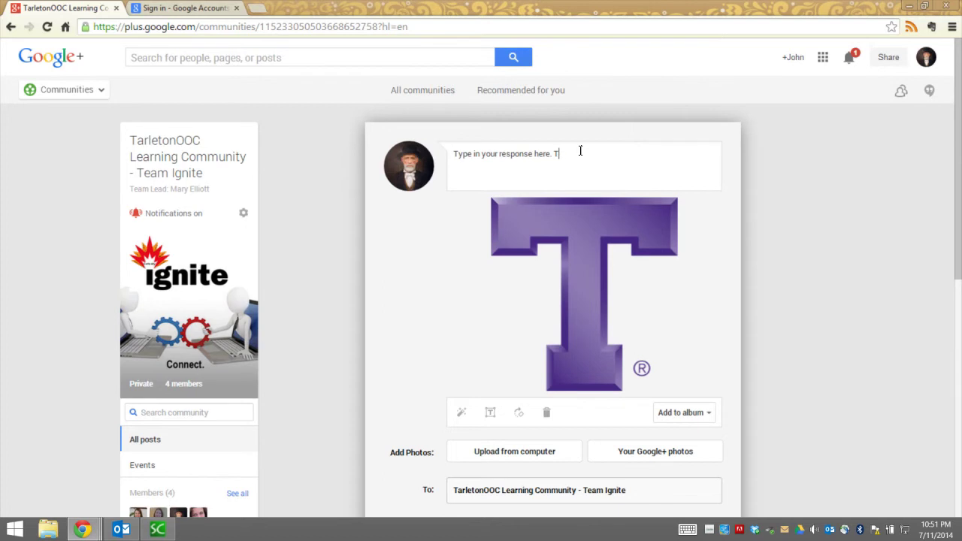
type("here.")
scroll(580, 150, "down", 2)
left_click(398, 419)
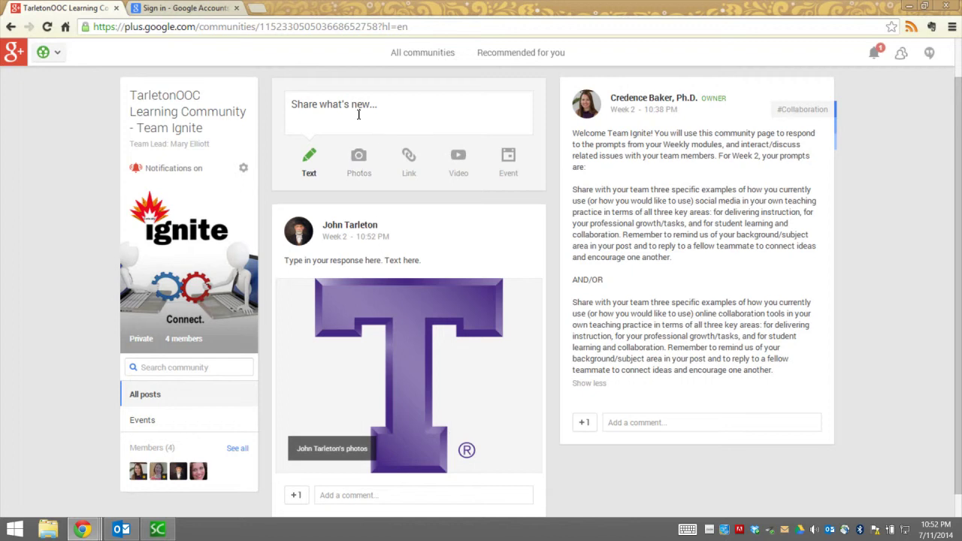
left_click(418, 112)
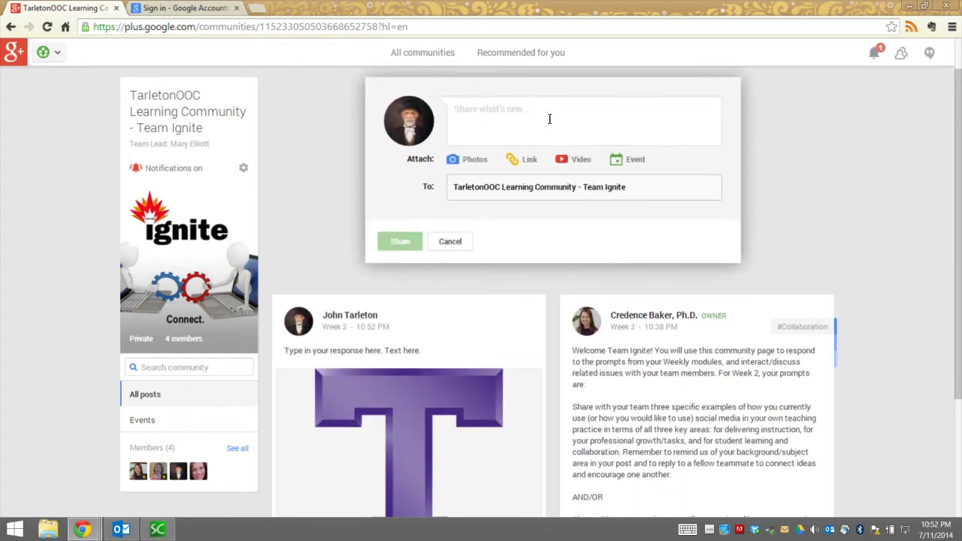
type("Te")
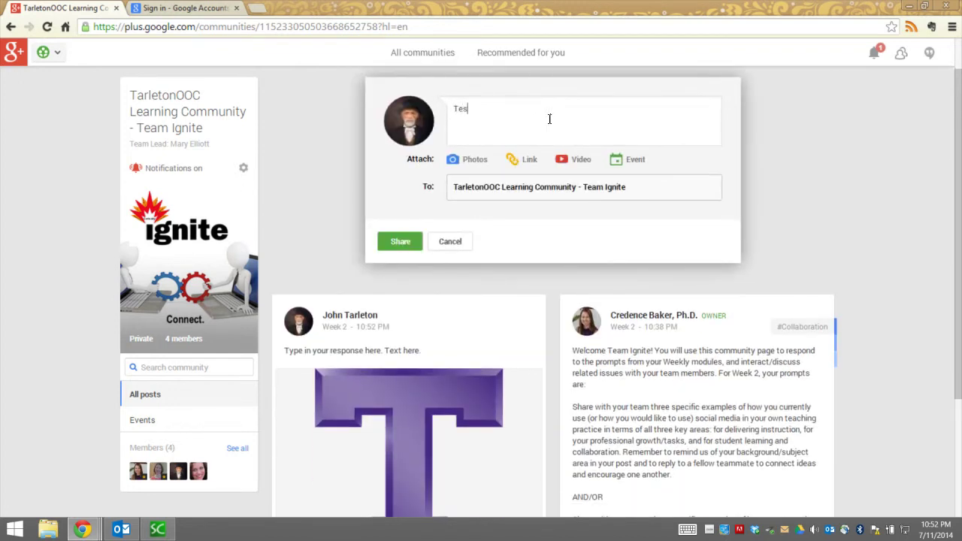
type("xt here.")
left_click(569, 161)
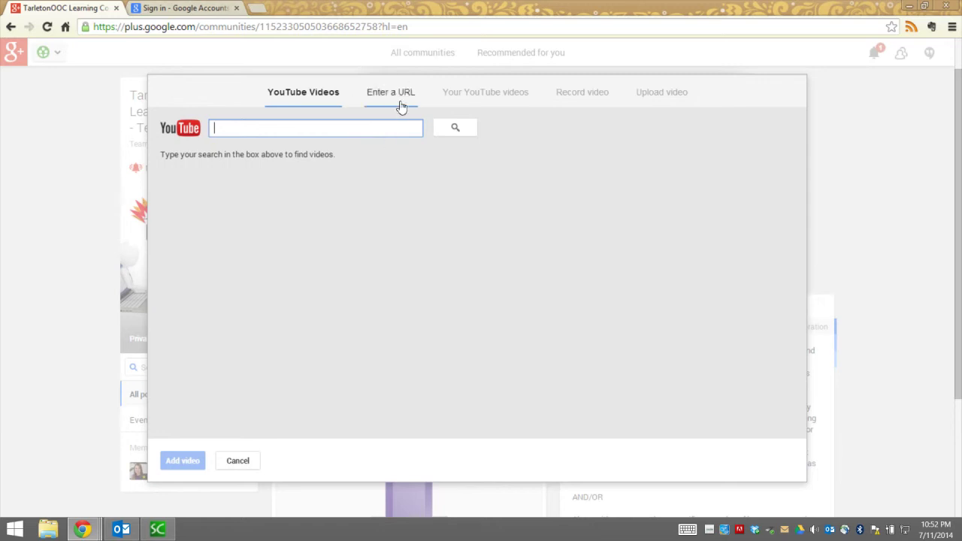
left_click(582, 94)
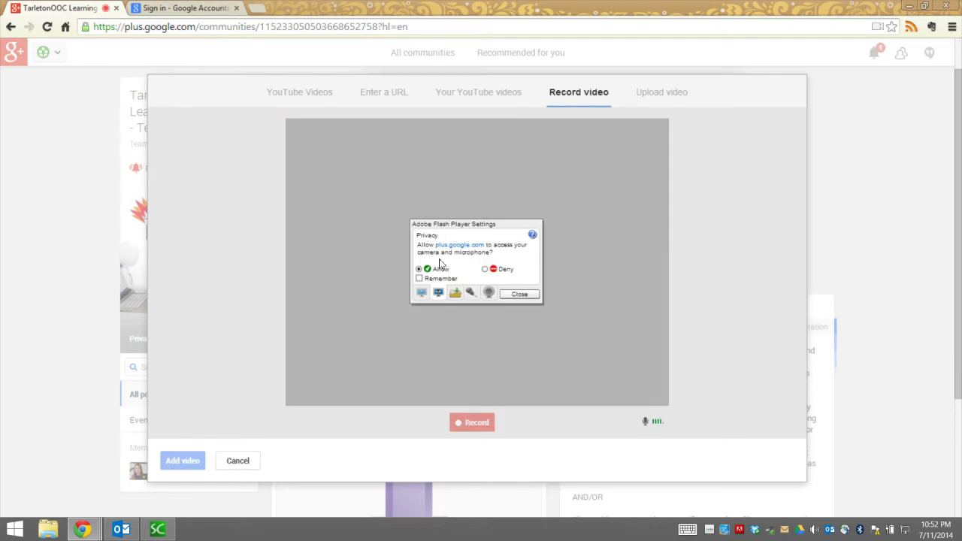
left_click(419, 278)
left_click(517, 294)
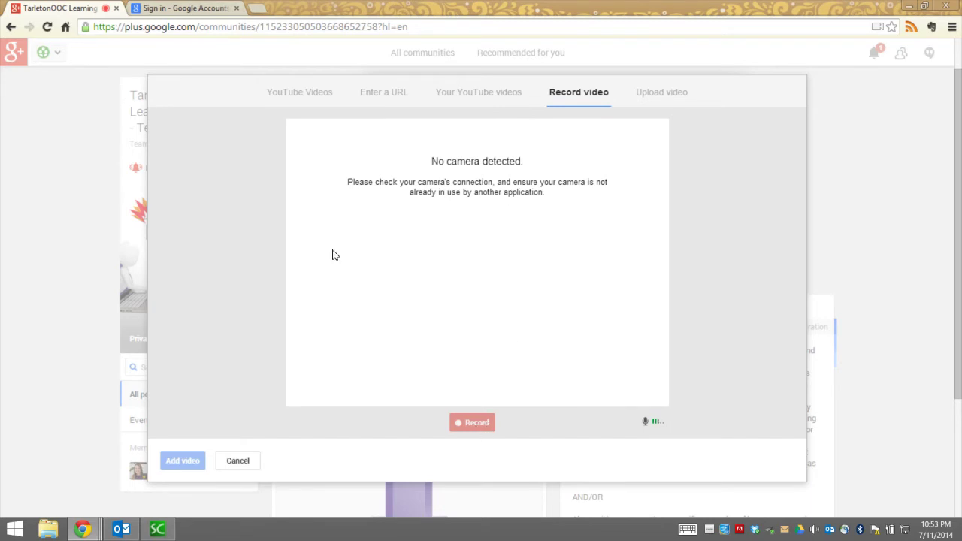
left_click(664, 97)
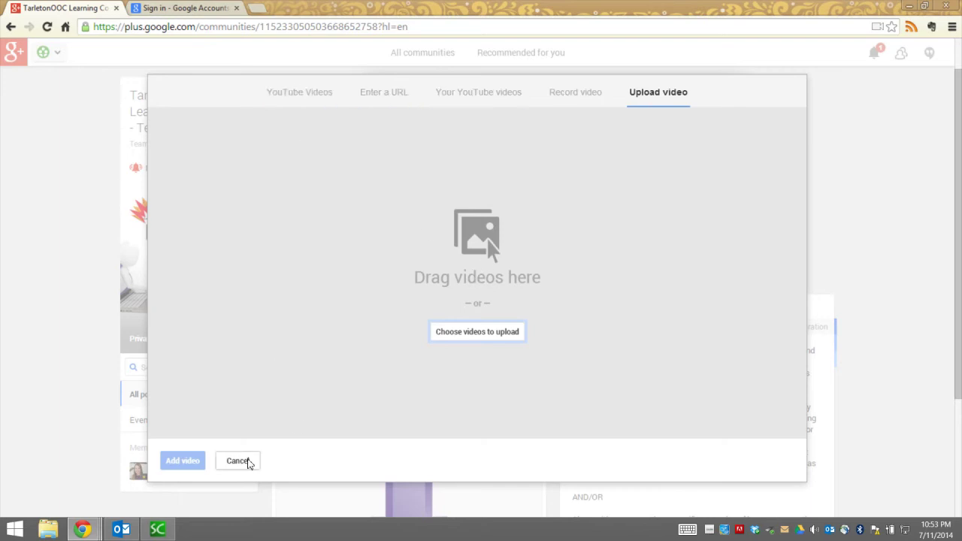
left_click(248, 459)
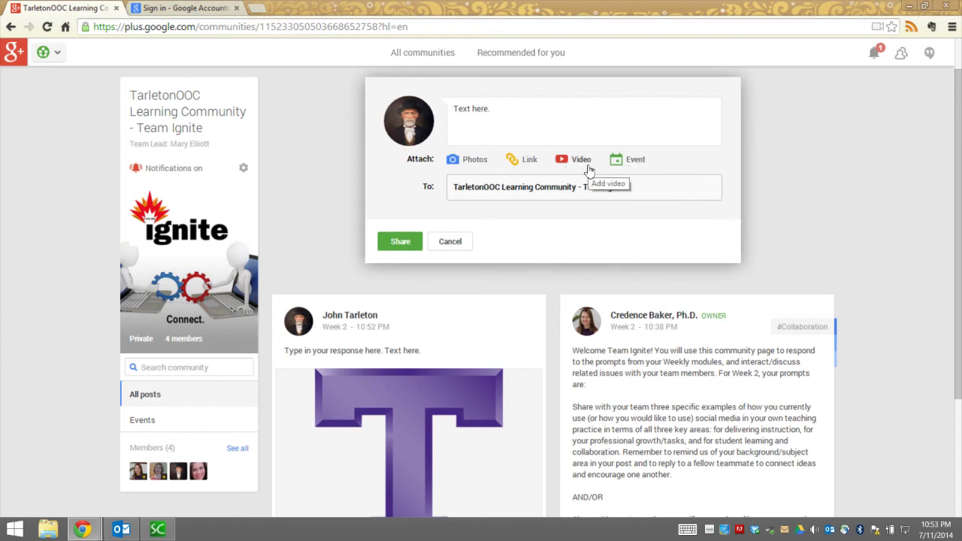
left_click(449, 242)
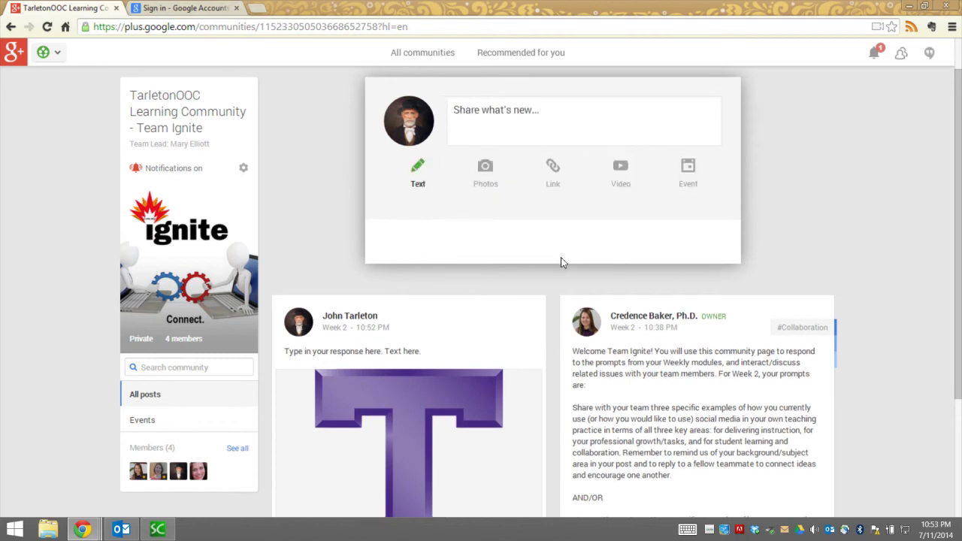
Step: Check and dismiss the Google+ notifications, then open Gmail from the Google apps grid
scroll(557, 301, "up", 1)
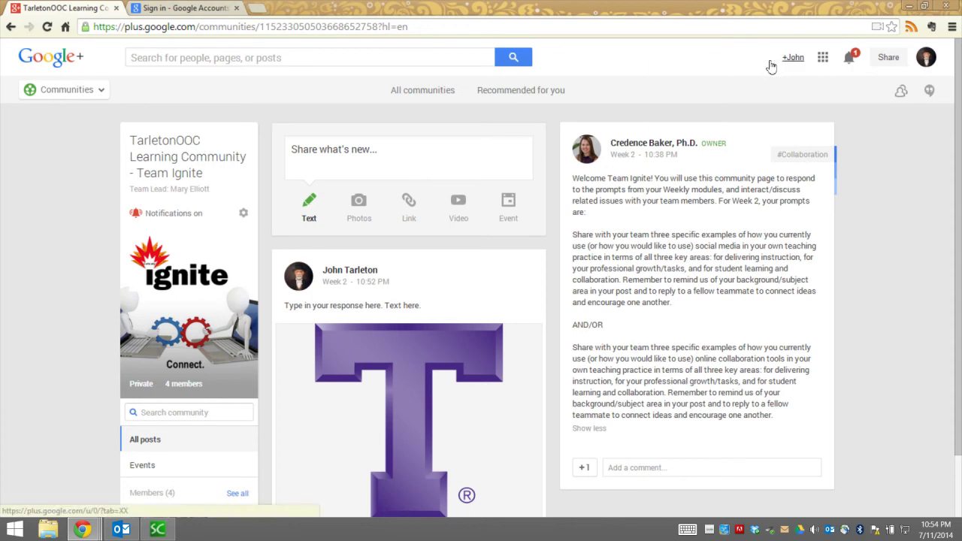
left_click(848, 59)
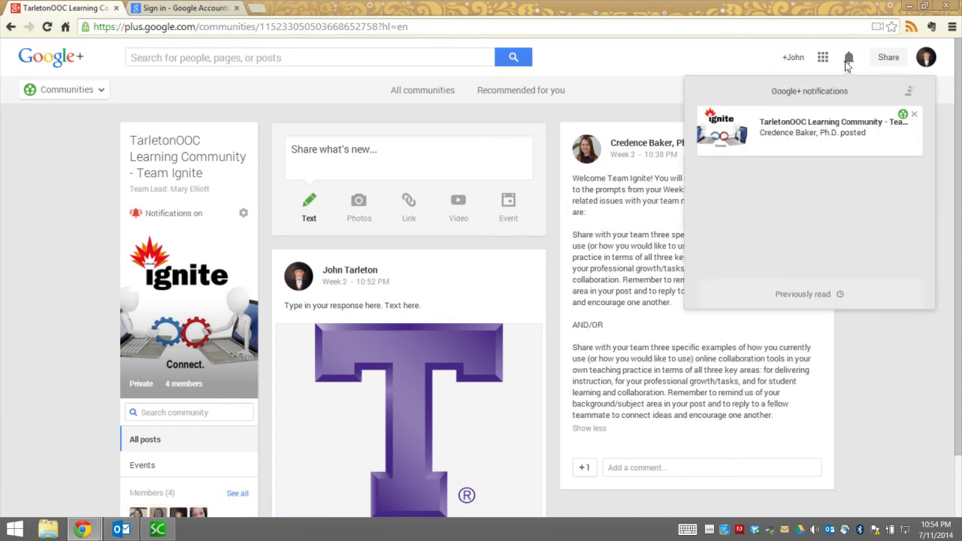
left_click(848, 60)
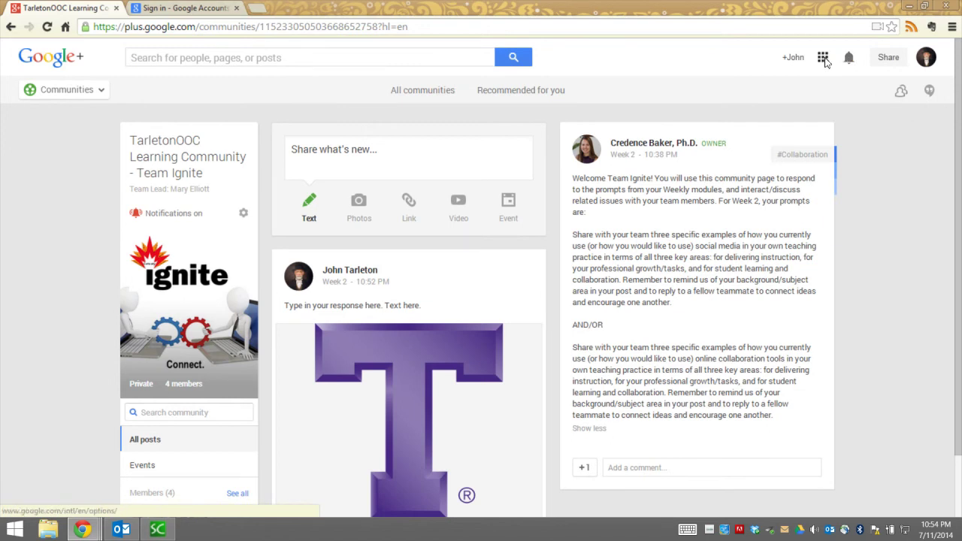
left_click(823, 59)
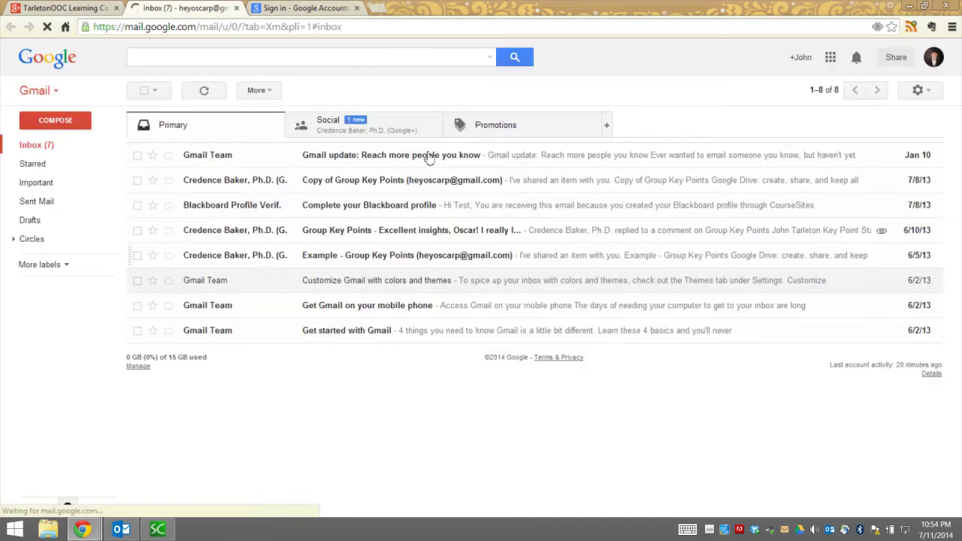
Step: Open the Team Ignite community invitation email from Gmail's Social tab
left_click(336, 128)
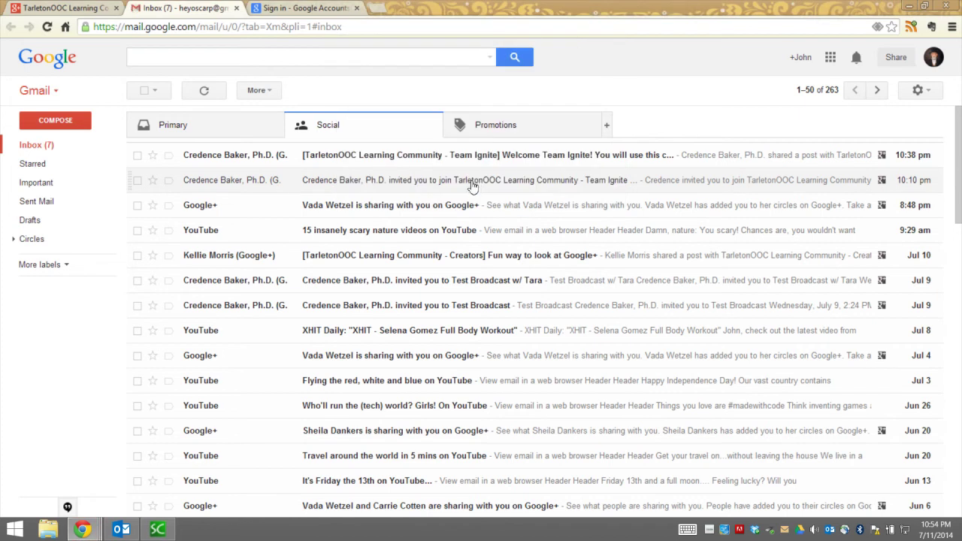
left_click(472, 183)
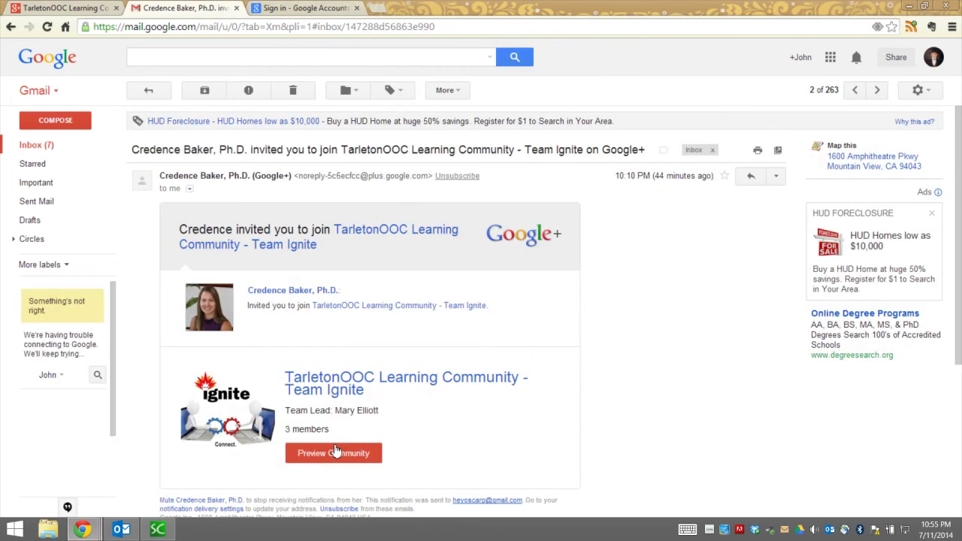